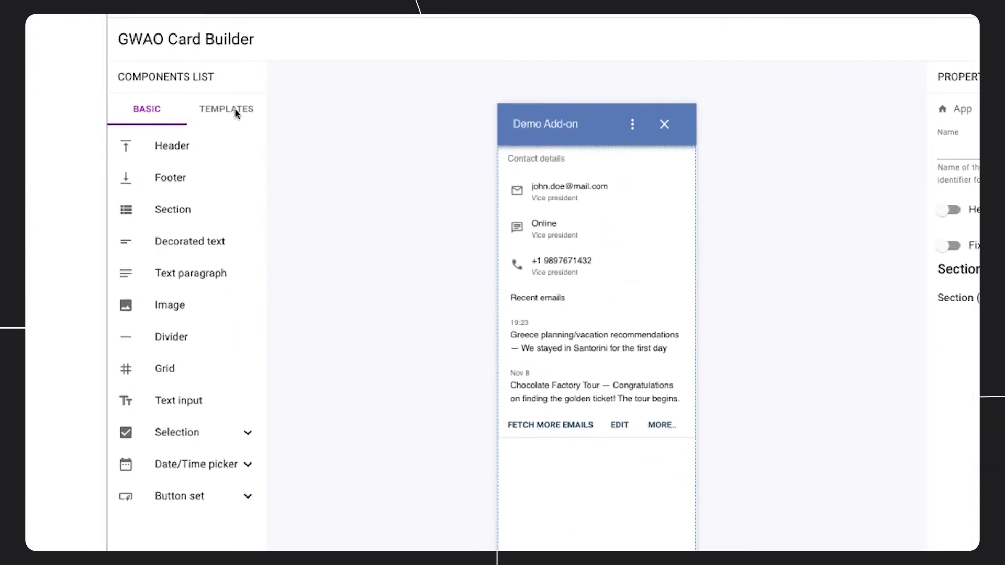
# List the card templates and select the Recent emails heading
pyautogui.click(232, 111)
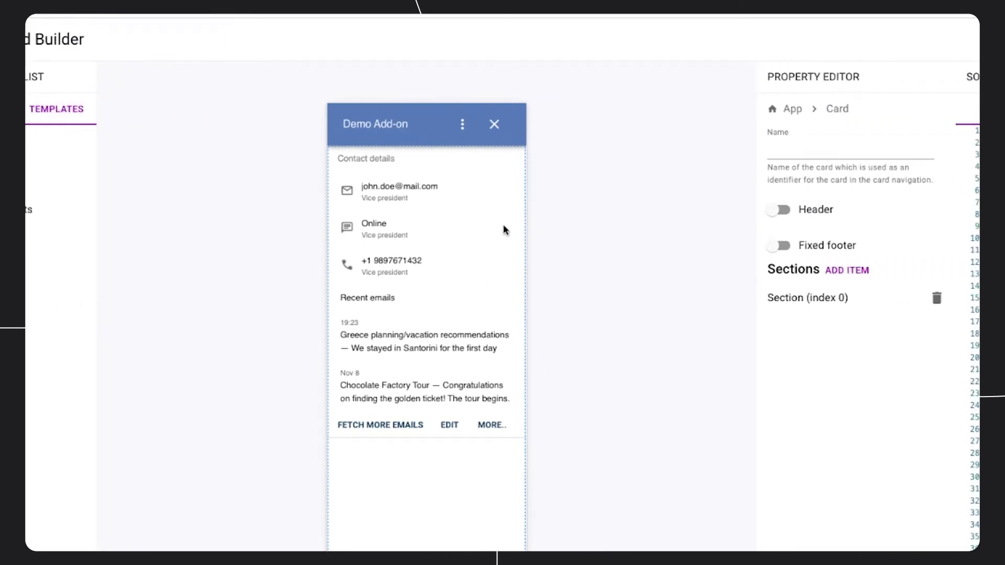
pyautogui.click(99, 298)
pyautogui.click(426, 270)
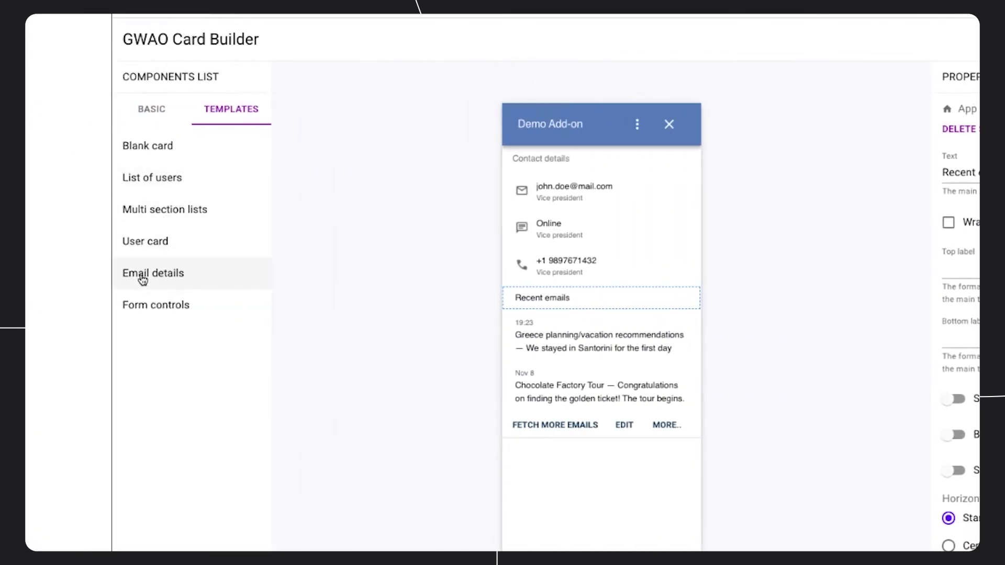
# Preview the Email details, Form controls and User card templates
pyautogui.click(142, 275)
pyautogui.click(150, 309)
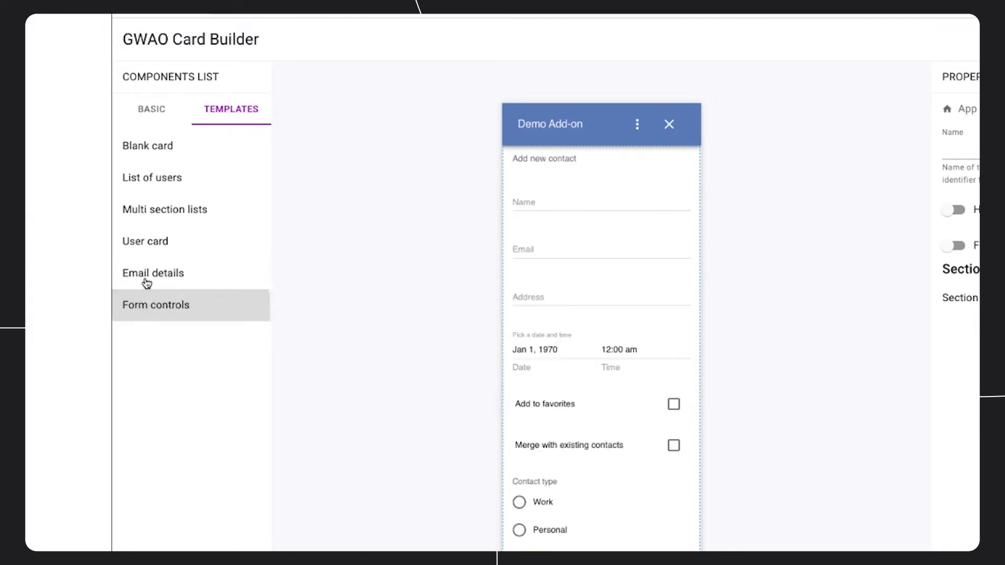
pyautogui.click(145, 242)
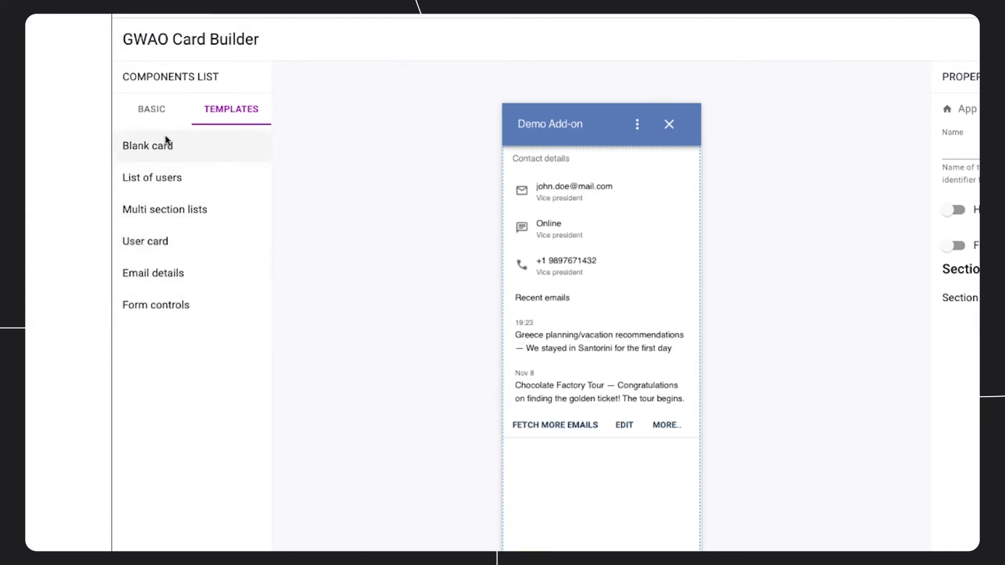
# Add an Image component and move the sunset picture beneath the Contact details heading
pyautogui.click(151, 109)
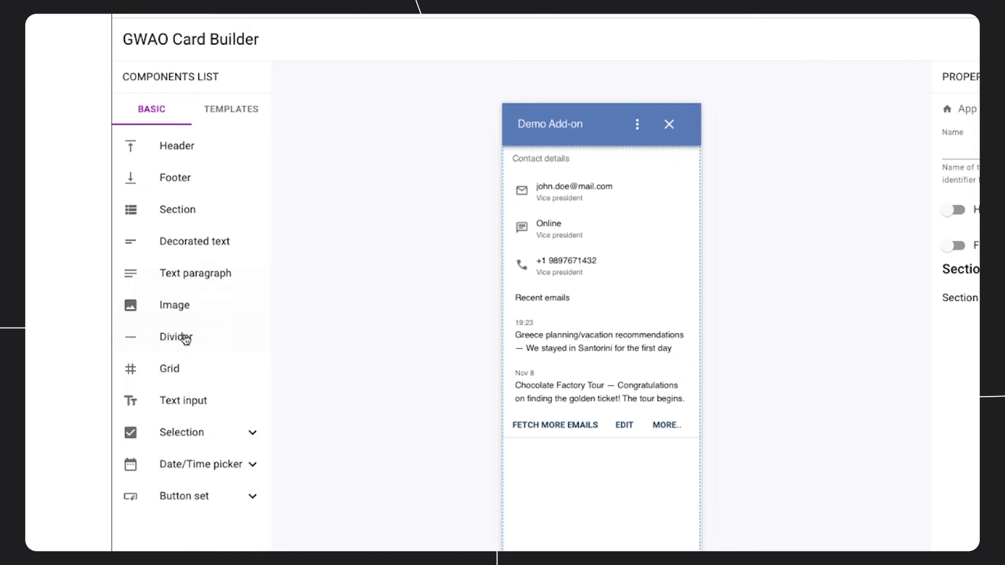
pyautogui.click(181, 311)
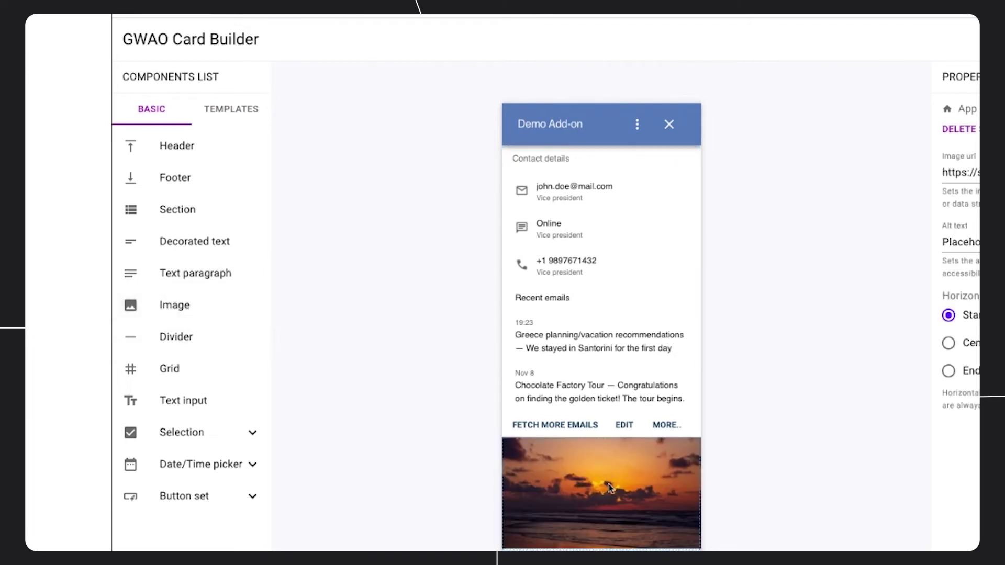
pyautogui.moveTo(644, 496); pyautogui.dragTo(651, 194)
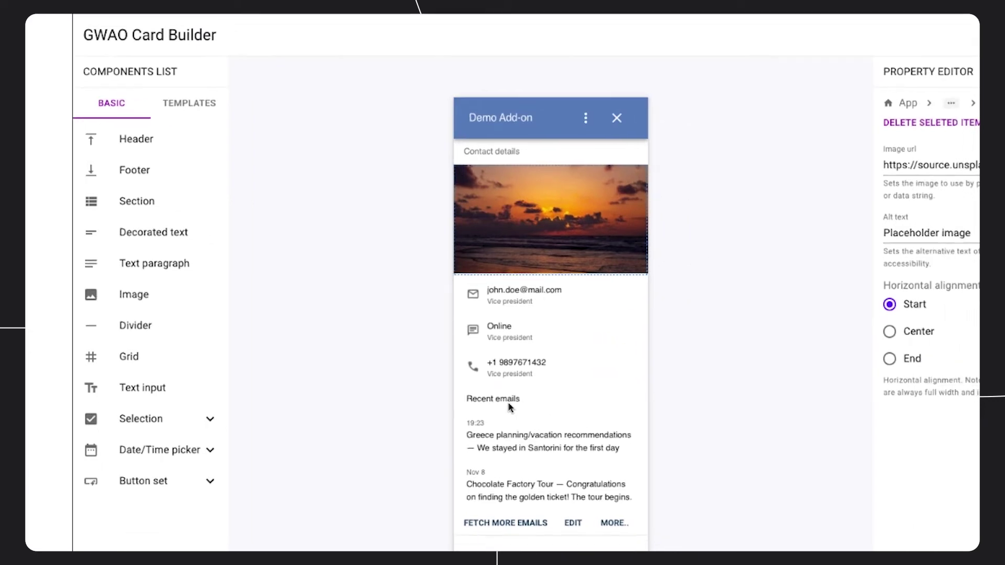
# Select the Recent emails heading and replace 'emails' with 'interactions' in its Text field
pyautogui.click(77, 290)
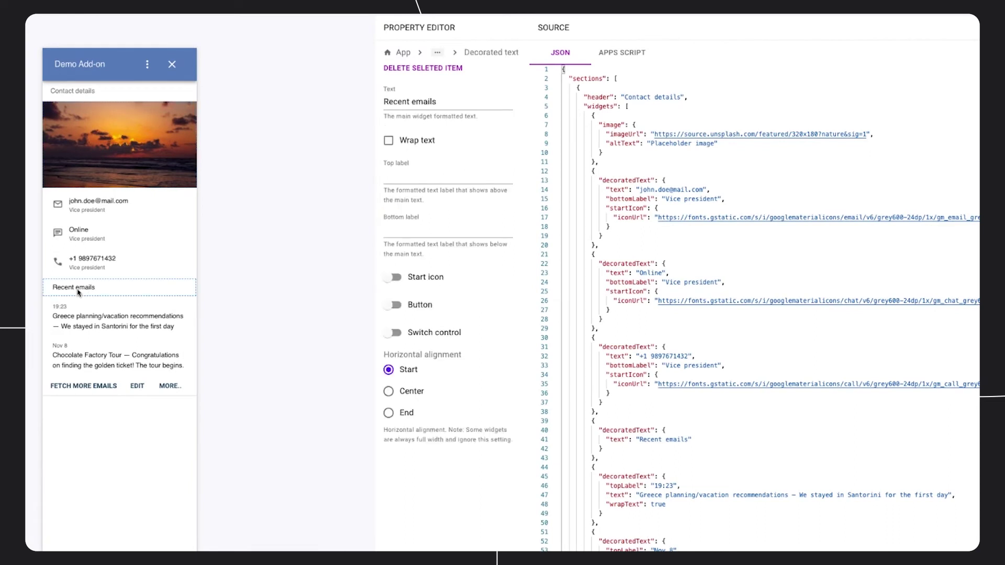
pyautogui.doubleClick(396, 101)
pyautogui.doubleClick(424, 102)
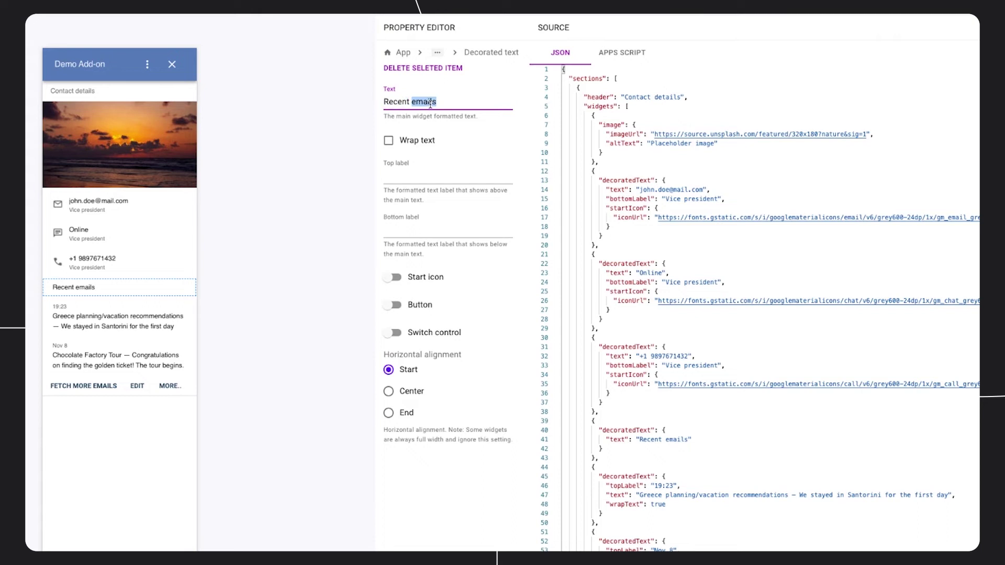
pyautogui.write('interactions')
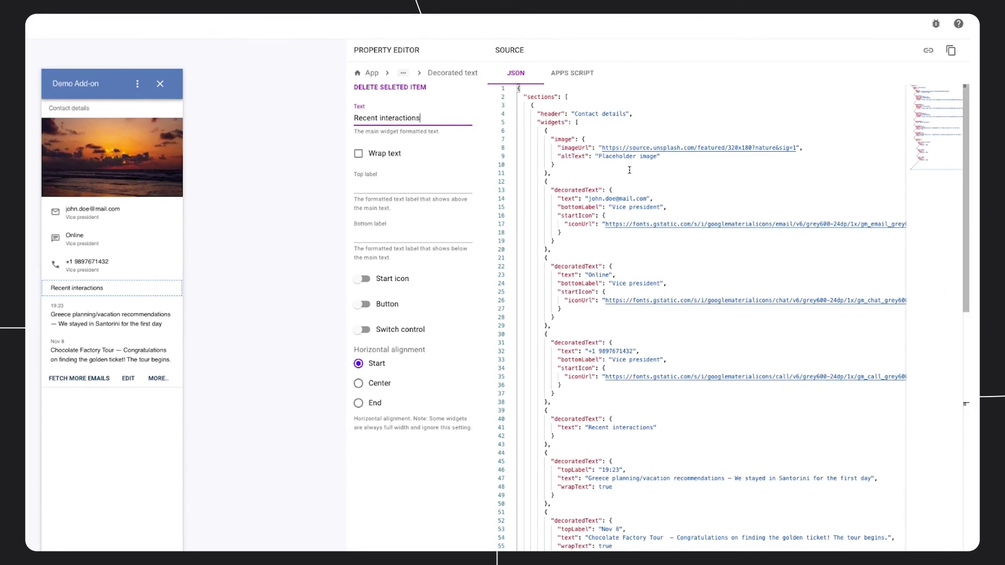
pyautogui.doubleClick(629, 198)
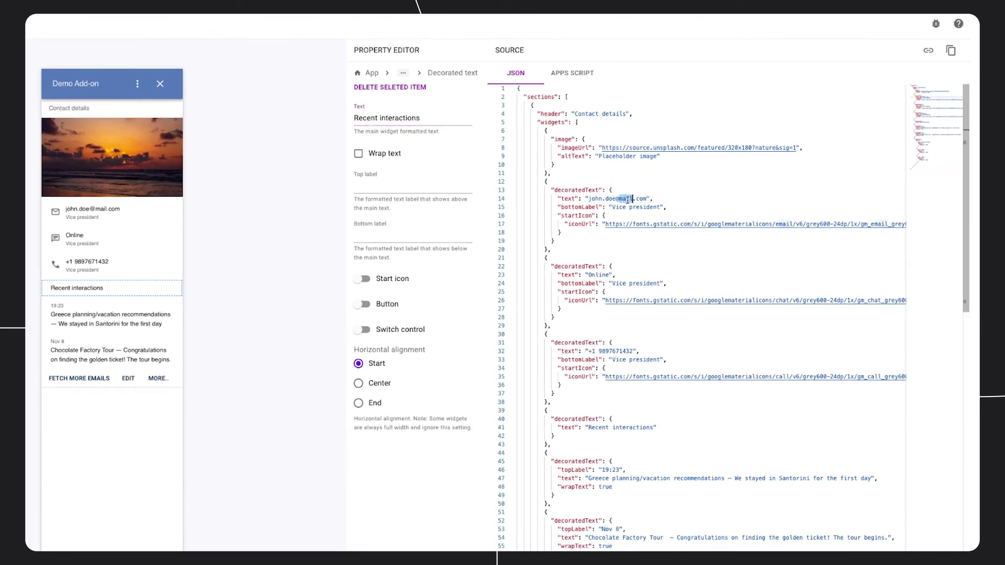
pyautogui.write('example.com"')
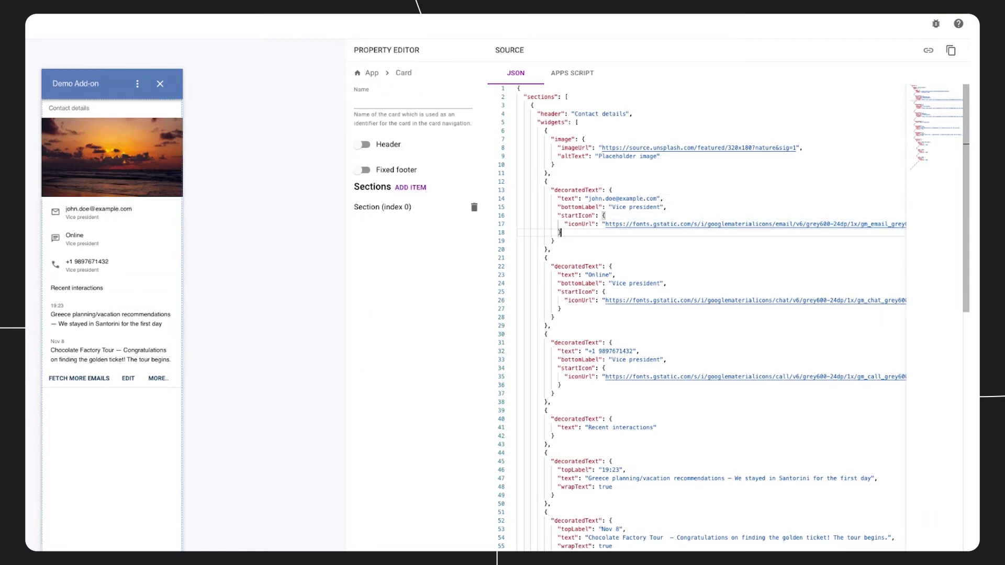
pyautogui.write(',')
pyautogui.press('Return')
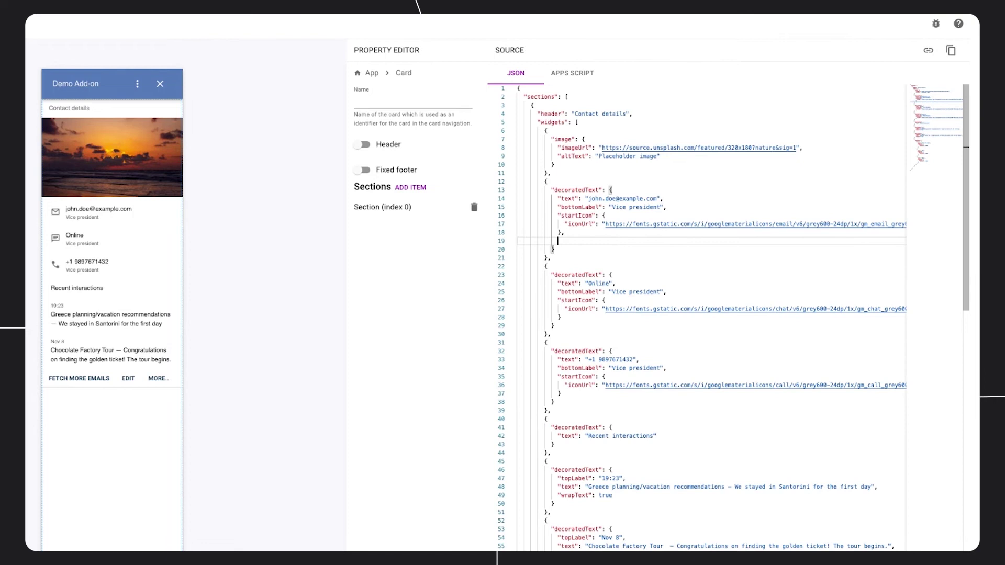
pyautogui.hotkey('ctrl', 'space')
pyautogui.press('Down')
pyautogui.press('Down')
pyautogui.press('Down')
pyautogui.press('Return')
pyautogui.write('{')
pyautogui.press('Return')
pyautogui.hotkey('ctrl', 'space')
pyautogui.press('Return')
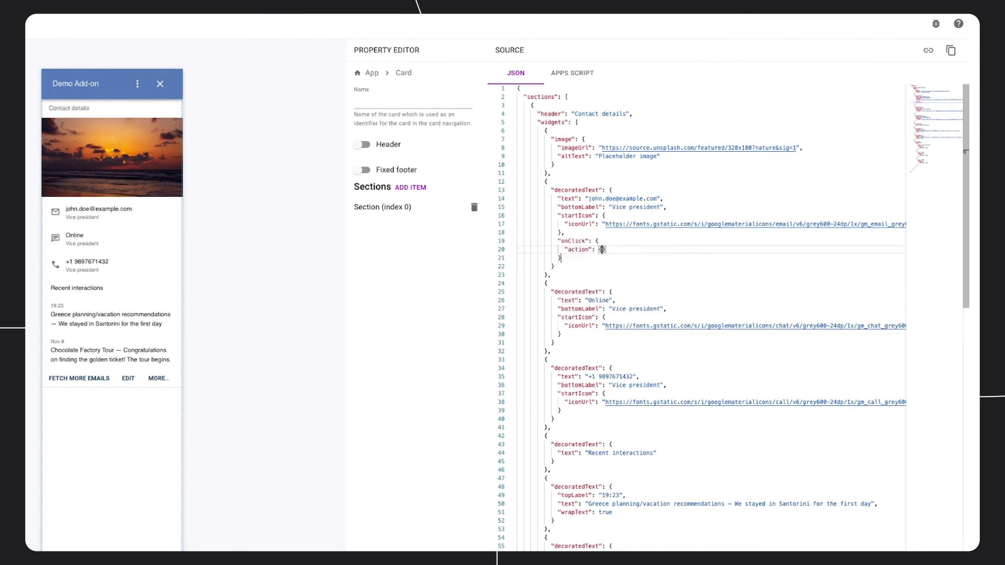
pyautogui.write('{')
pyautogui.press('Return')
pyautogui.hotkey('ctrl', 'space')
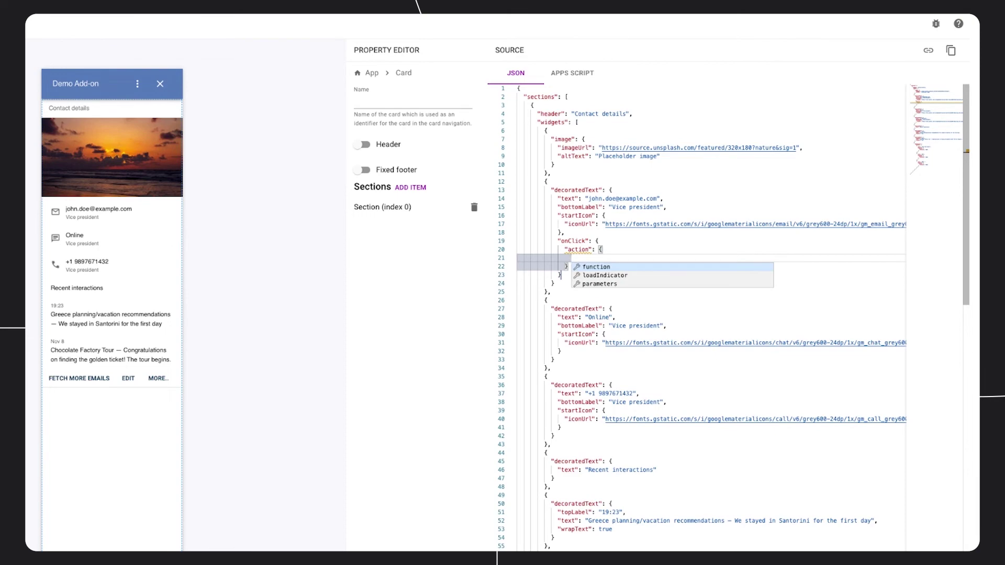
pyautogui.press('Return')
pyautogui.write('"function":')
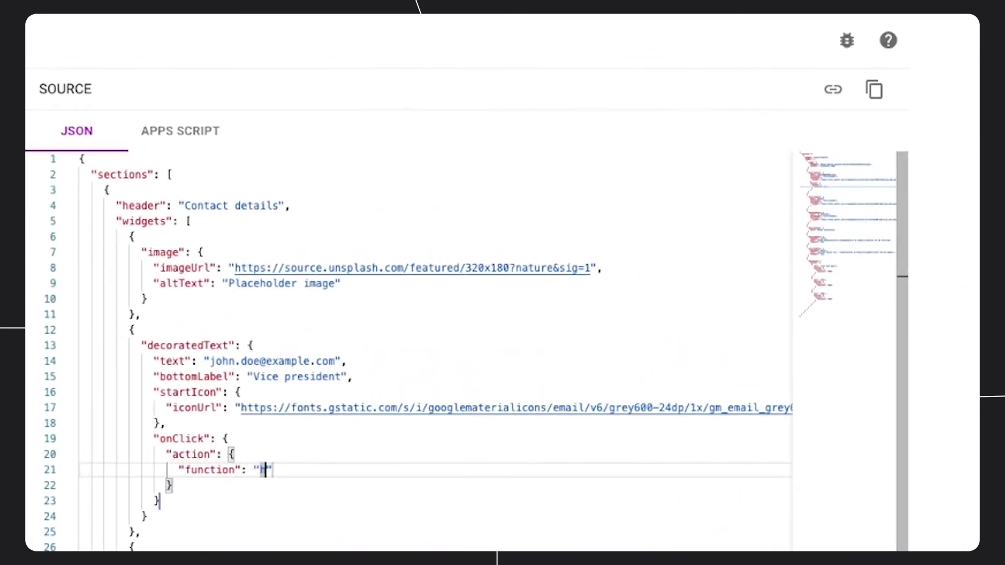
pyautogui.write('https://')
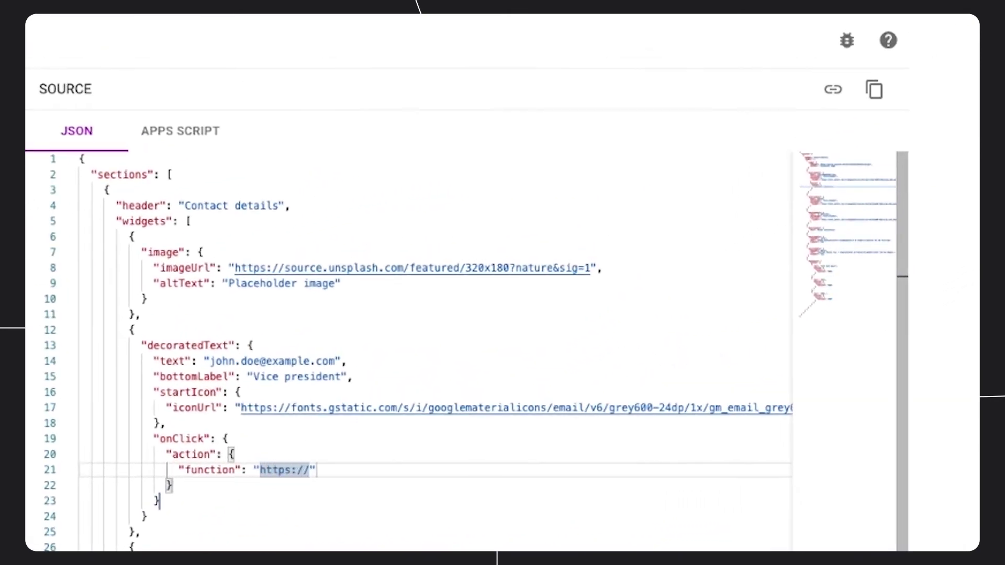